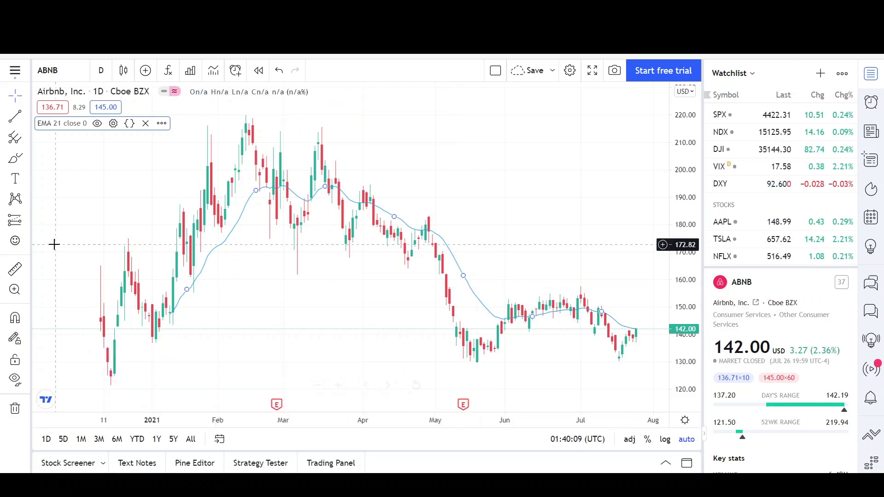
Place a vertical line marking 12 Jul '21 on the ABNB daily chart.
click(27, 116)
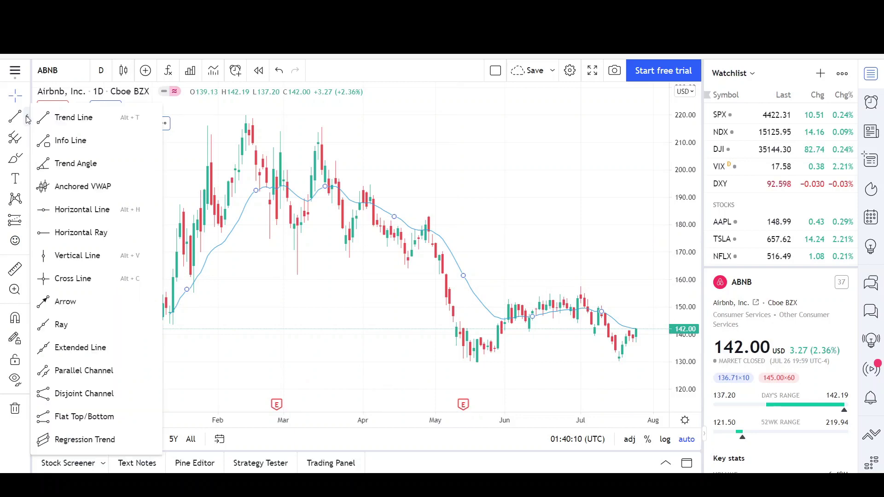
click(107, 253)
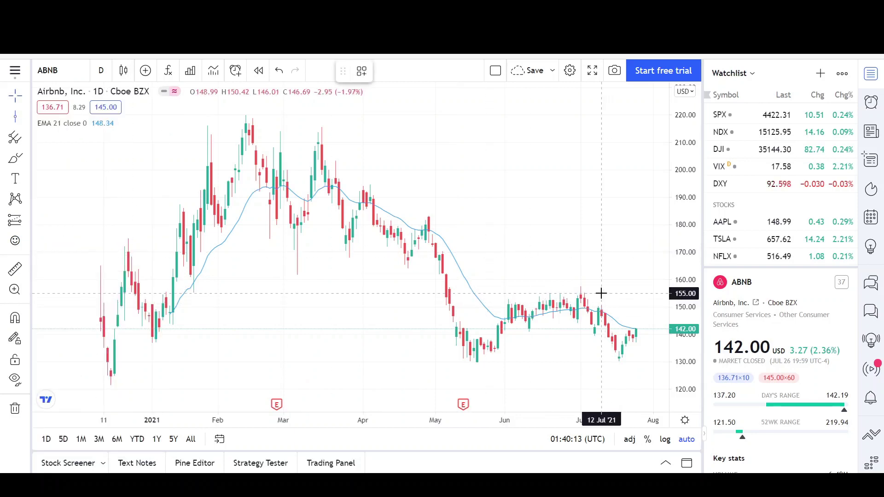
click(601, 294)
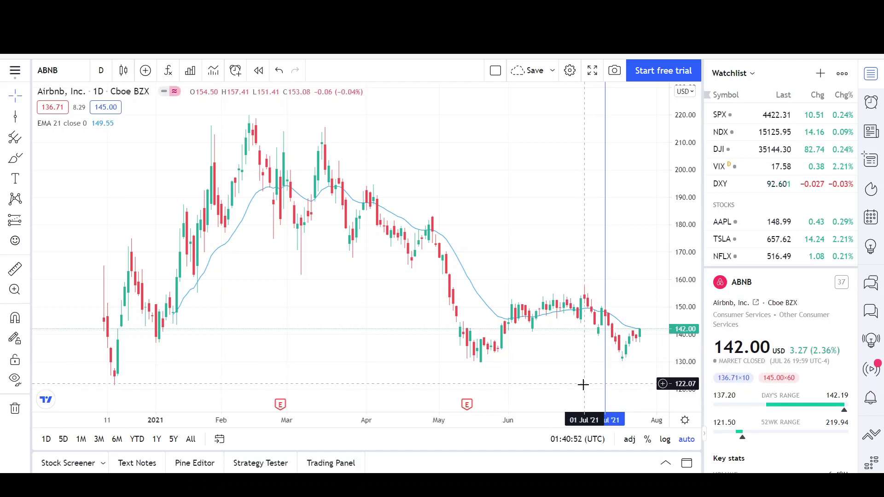
drag(312, 244, 249, 257)
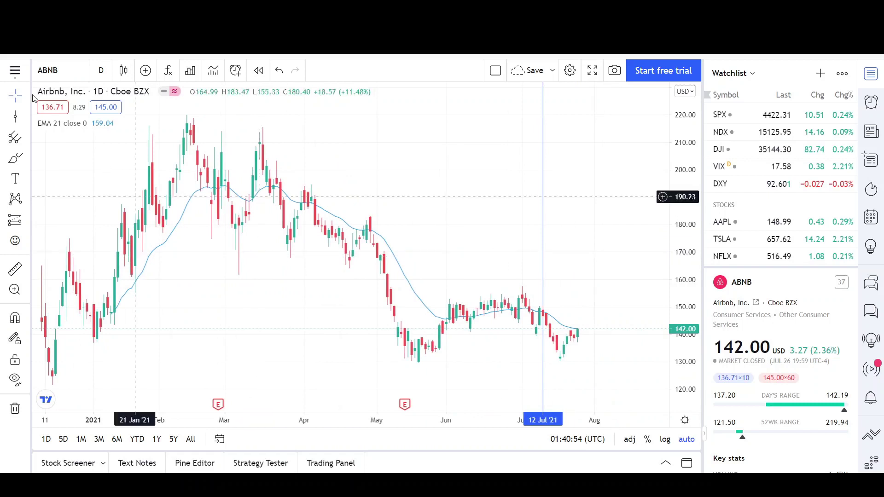
Draw a parallel channel from the February high toward 11 Aug, with its width at the May lows.
click(29, 119)
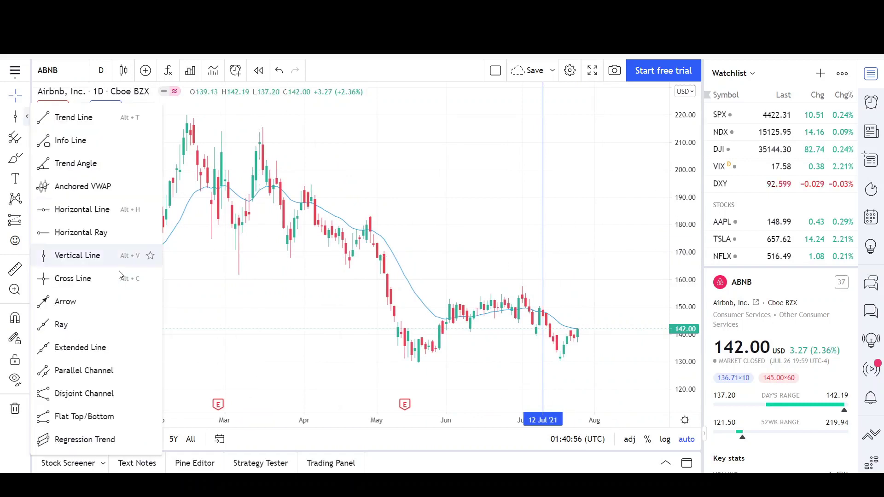
click(102, 368)
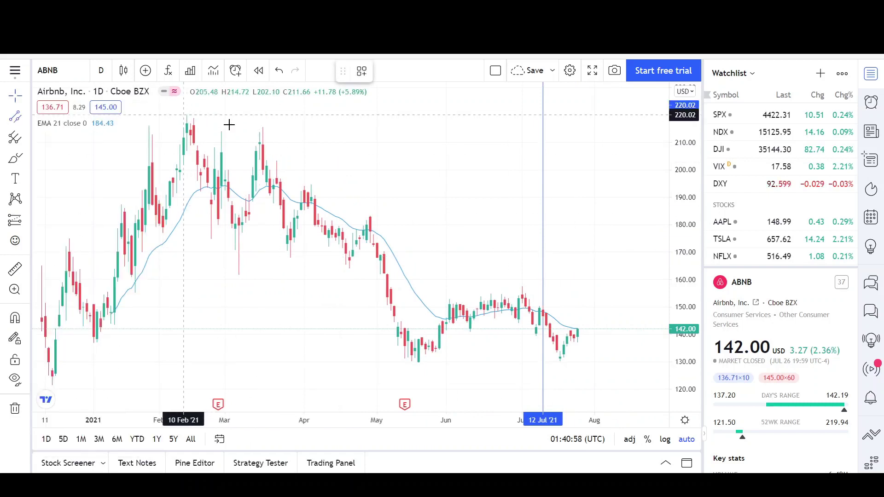
click(186, 116)
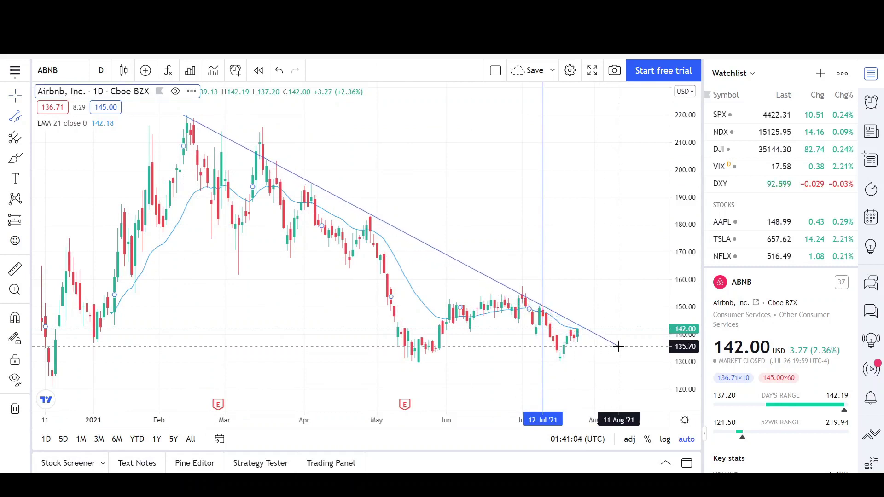
click(618, 346)
click(619, 353)
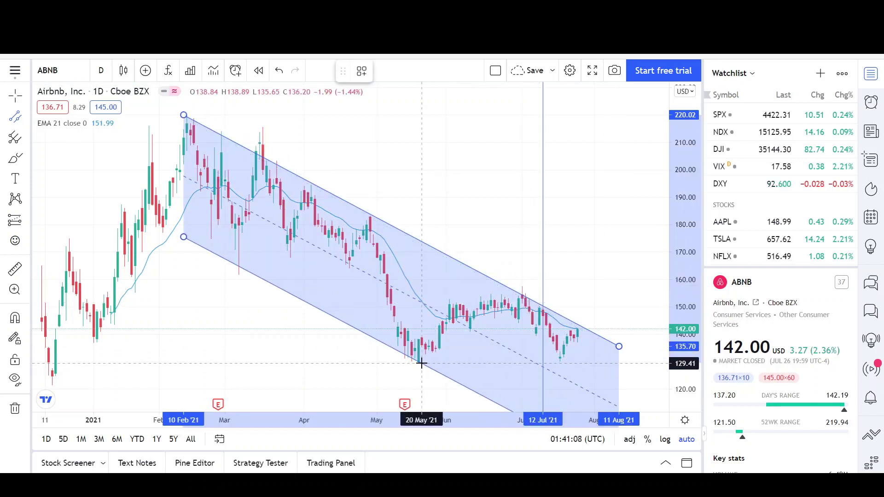
click(421, 363)
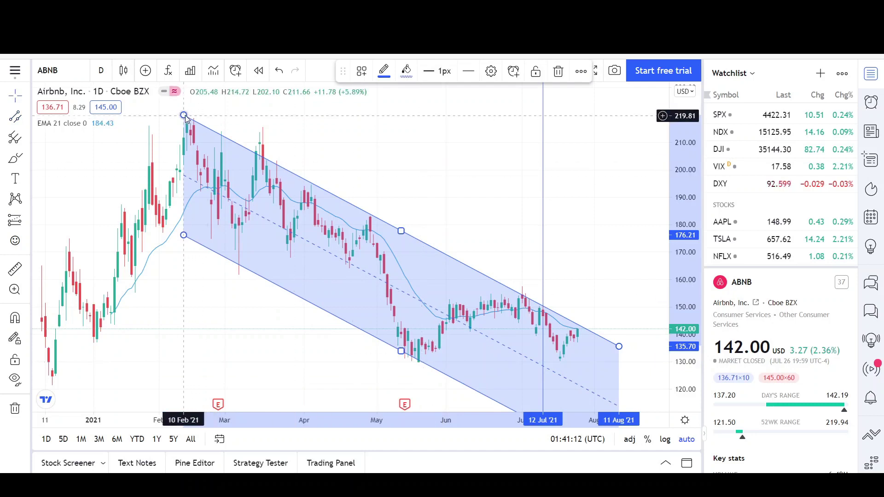
Adjust the channel's ends so it runs from 05 Feb '21 to 09 Aug '21.
drag(174, 115, 173, 114)
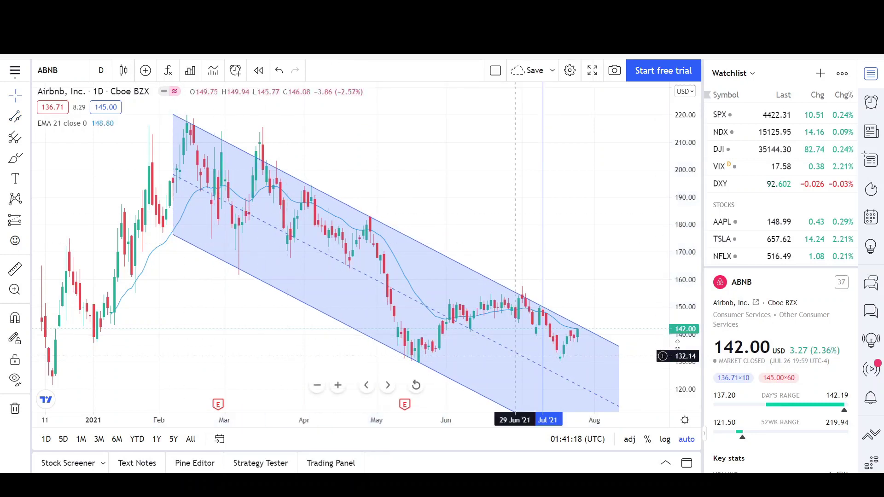
drag(617, 346, 611, 340)
click(589, 256)
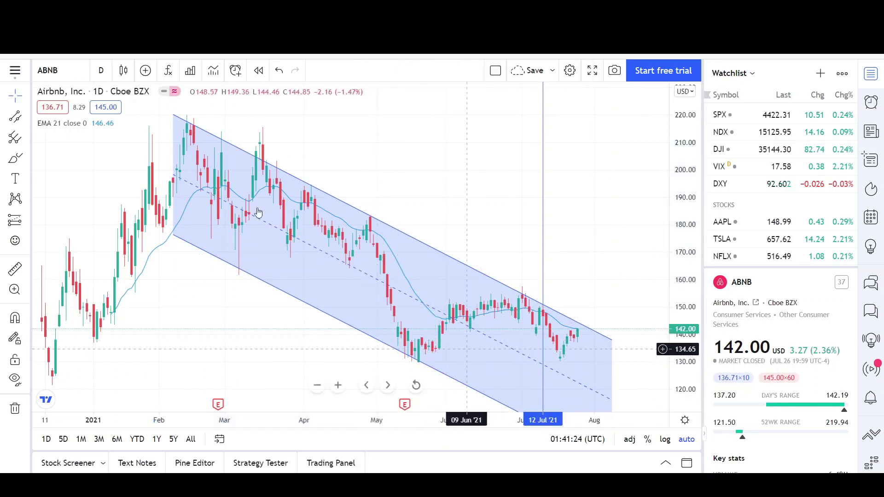
Draw a small rising parallel channel from the 18 May low to the late-June high.
key(alt+t)
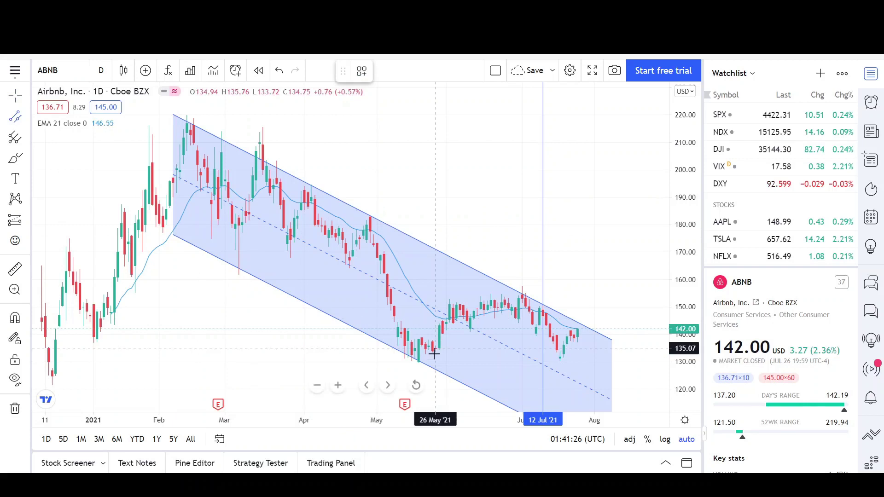
click(417, 363)
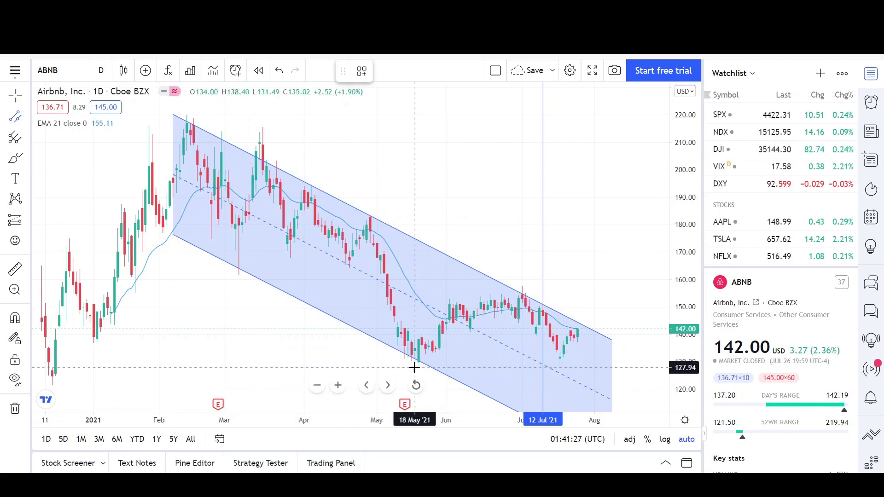
click(512, 286)
click(444, 313)
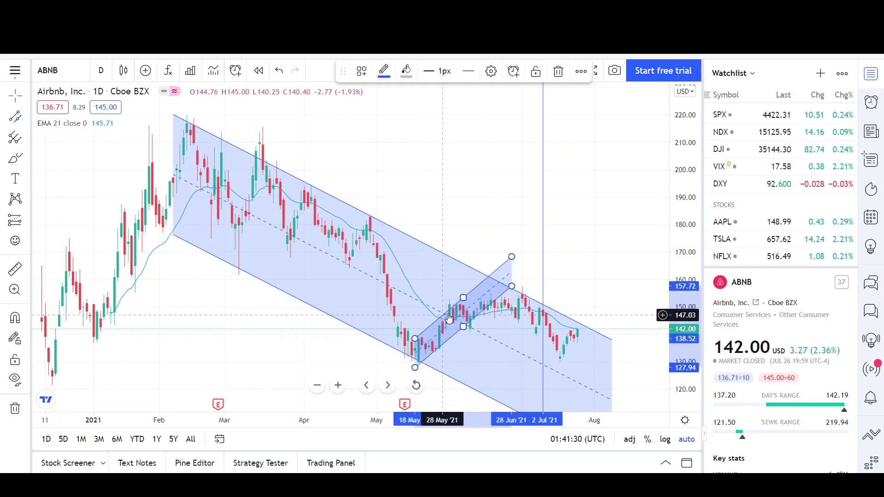
drag(512, 289, 509, 291)
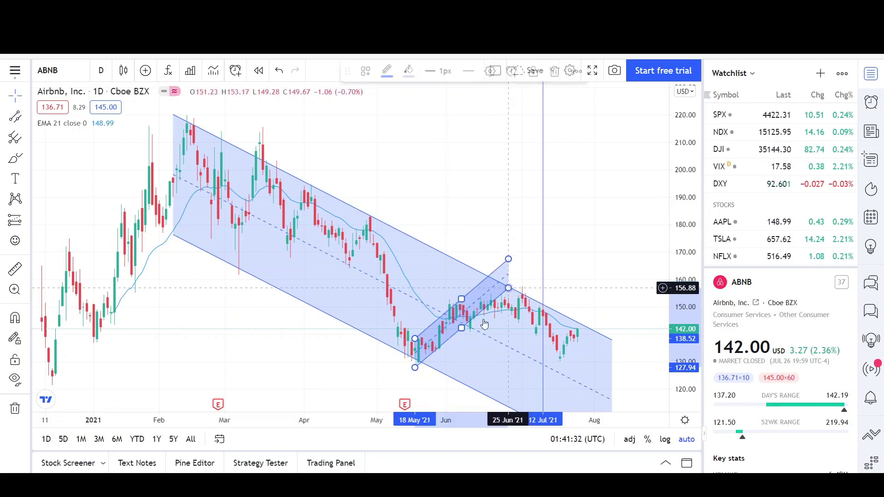
click(522, 296)
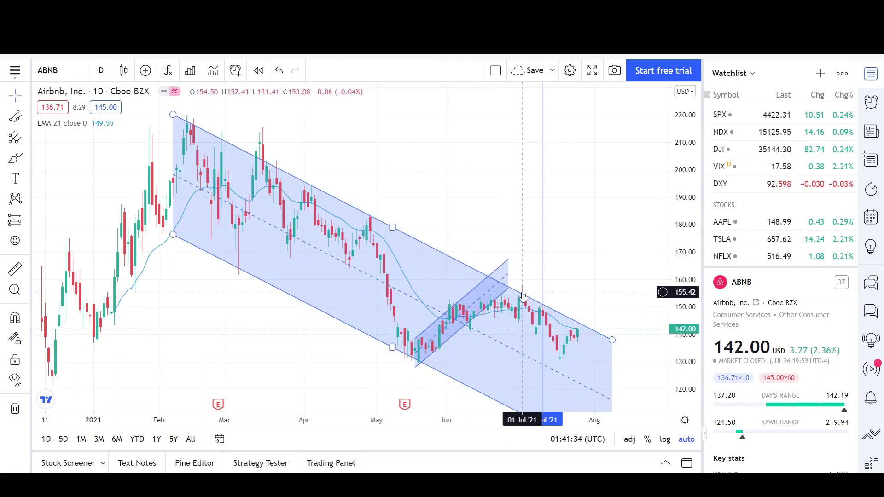
Set the small rising channel's background colour to yellow.
right_click(459, 333)
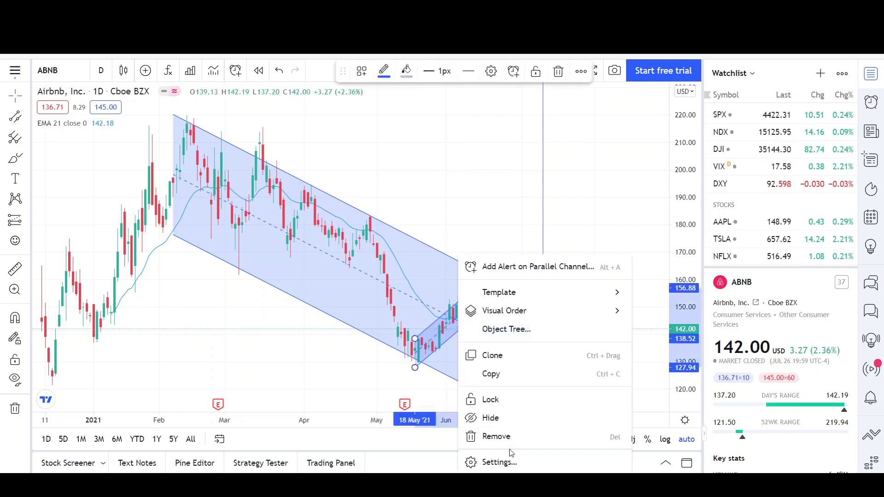
click(499, 462)
click(422, 335)
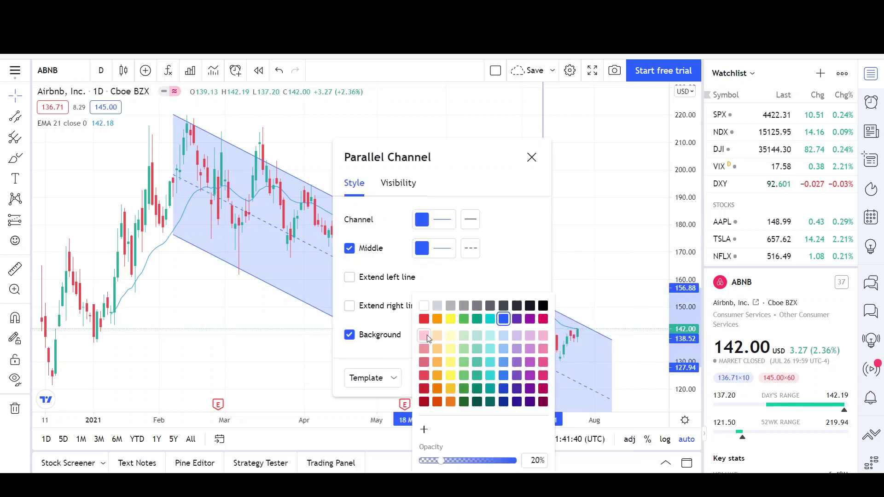
click(450, 319)
click(603, 271)
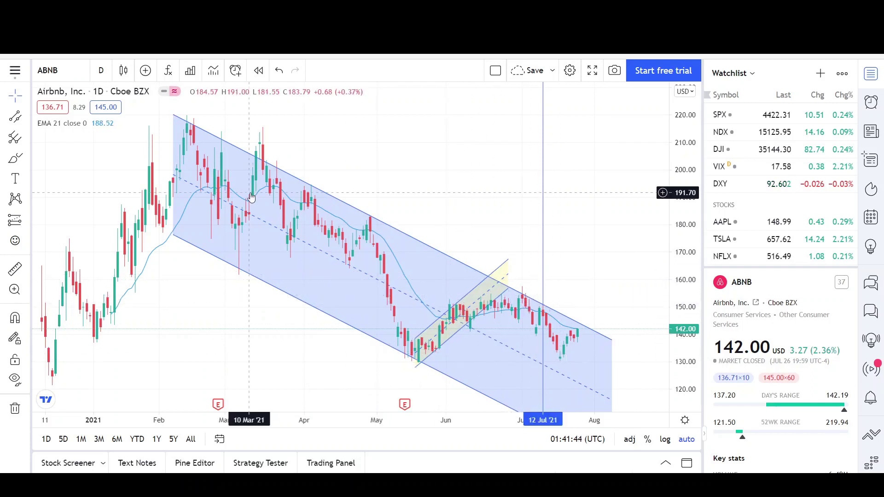
Draw a small falling parallel channel from the early-July high to the late-July low.
click(15, 116)
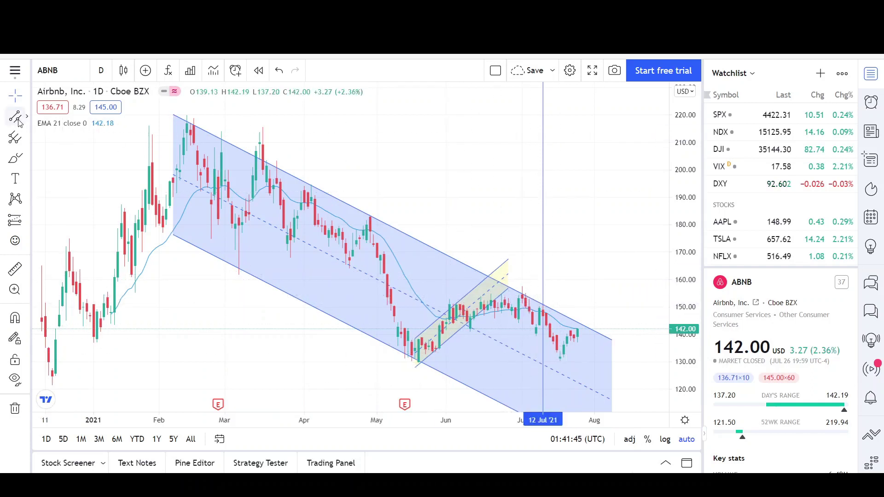
click(521, 285)
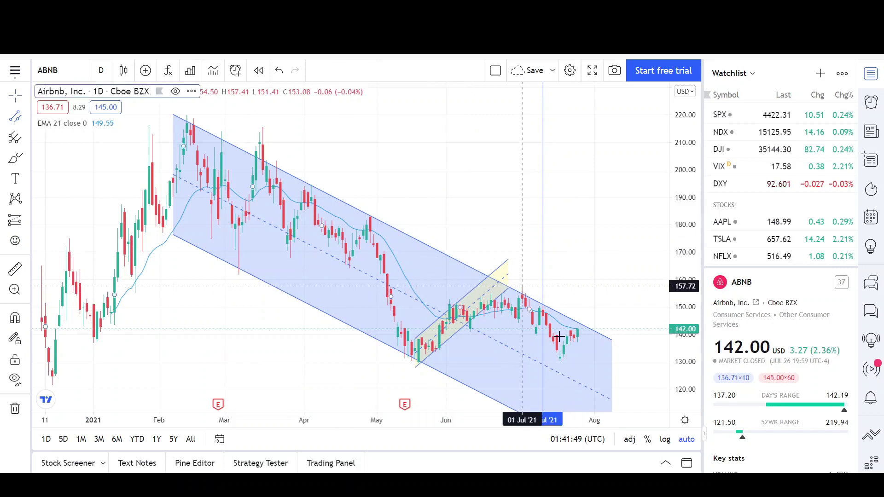
click(587, 359)
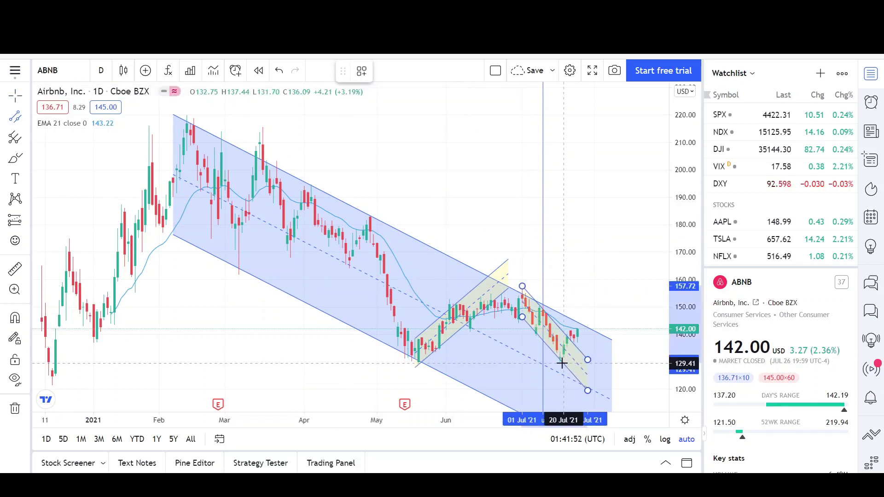
click(561, 364)
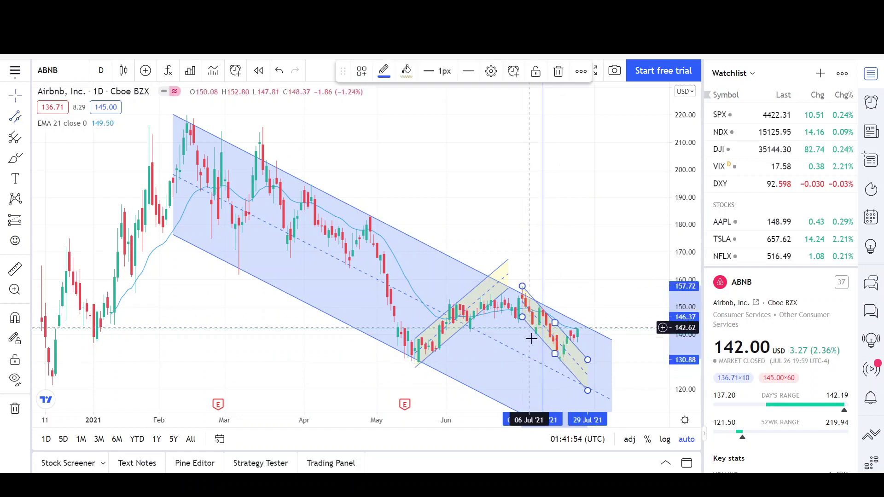
click(583, 288)
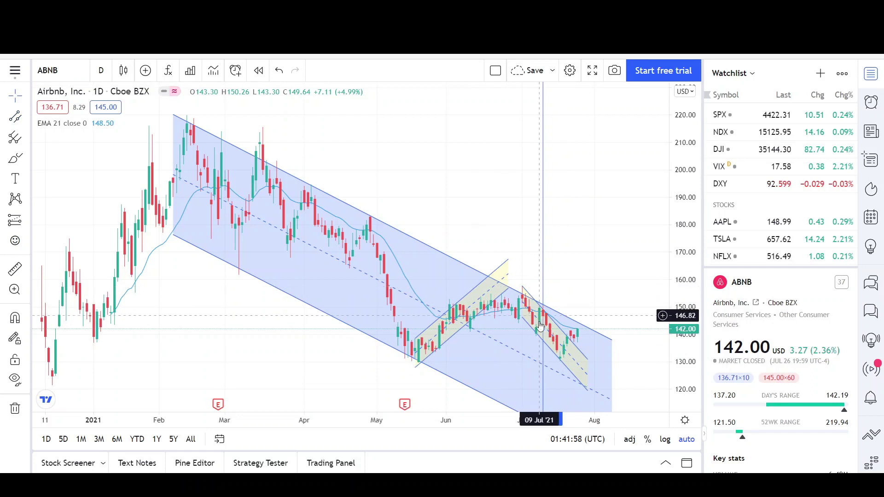
click(552, 345)
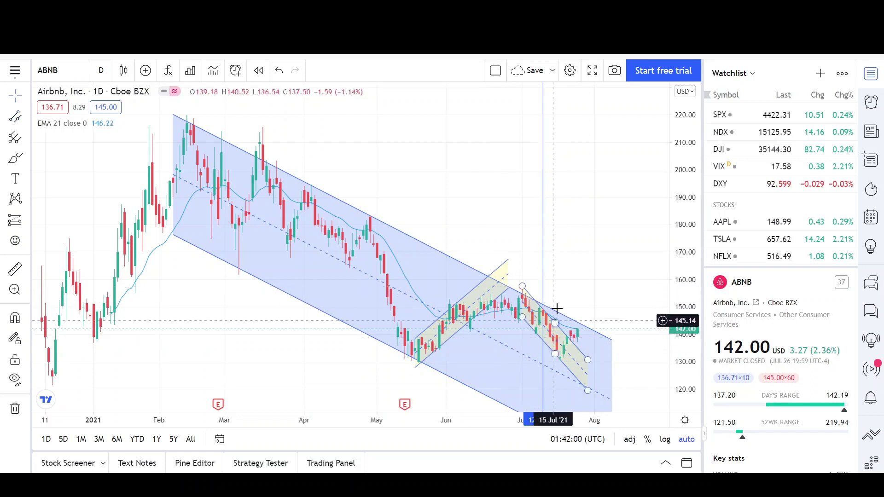
click(574, 338)
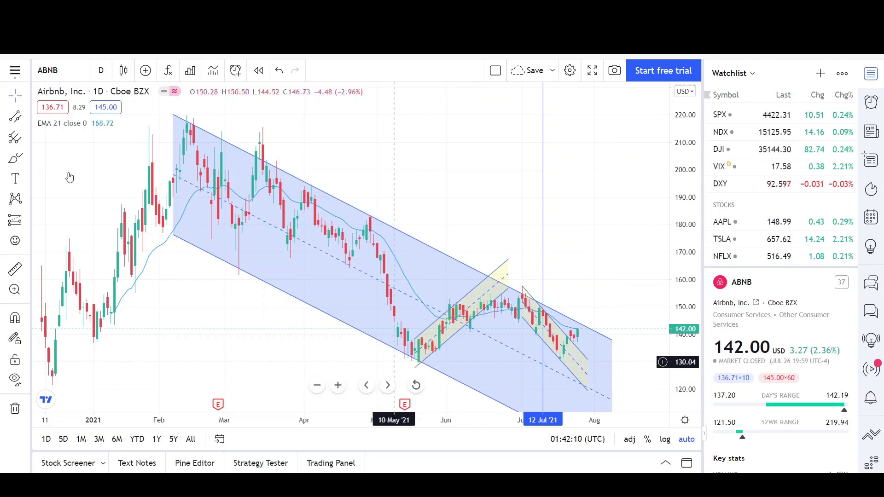
Start a trend line at the late-July low.
click(27, 117)
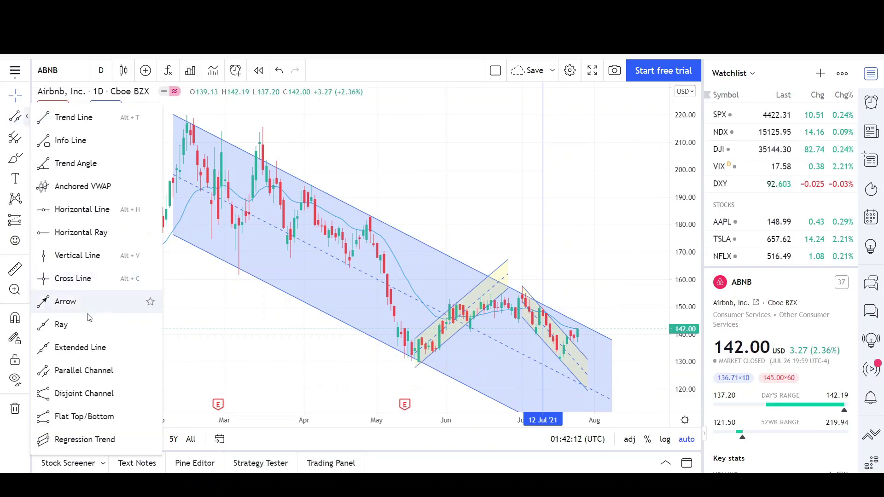
click(81, 121)
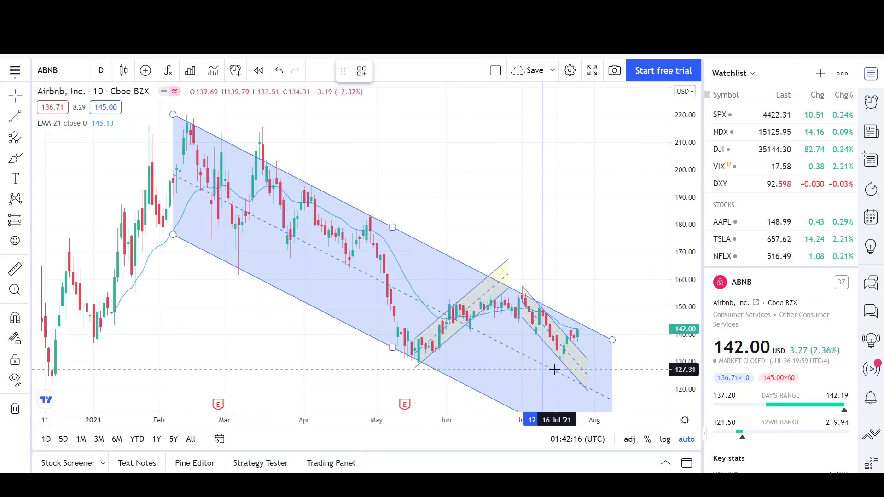
click(556, 370)
Finish the short rising trend line off the late-July low.
click(583, 308)
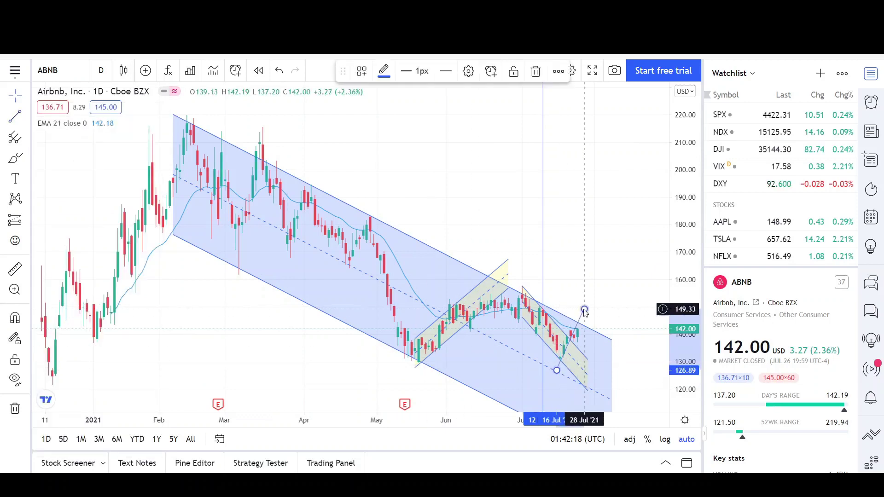
click(619, 326)
scroll(328, 356, up, 5)
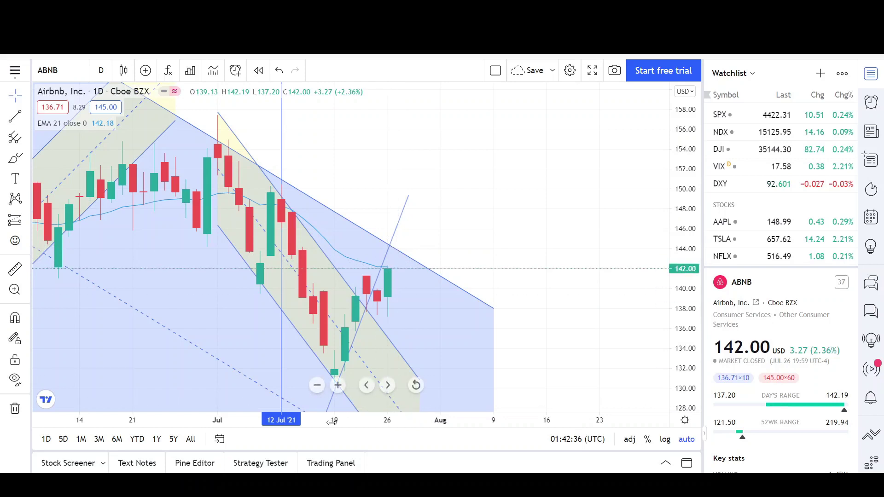
Zoom out and pan to show the whole daily channel back to February.
scroll(372, 421, down, 2)
scroll(419, 420, down, 3)
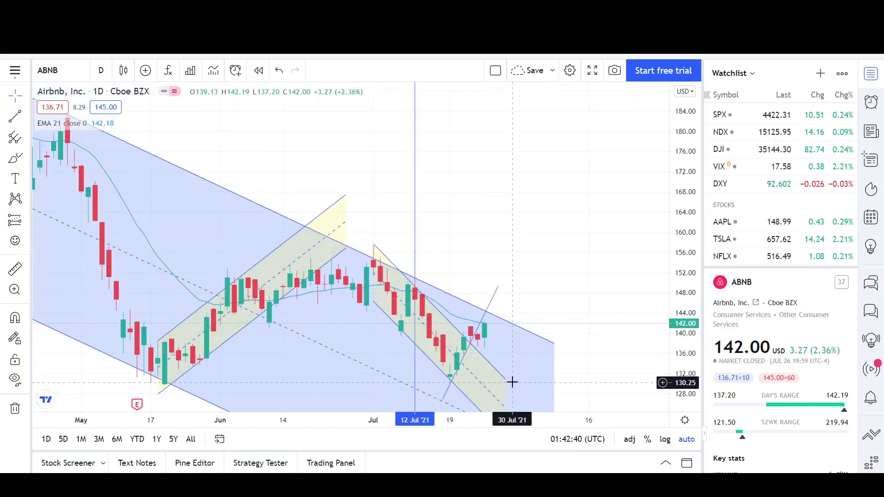
scroll(396, 384, down, 5)
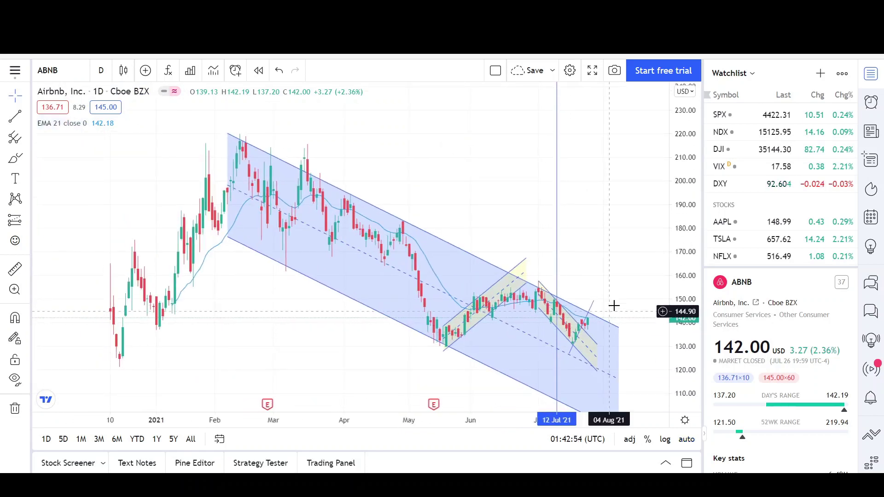
drag(628, 301, 548, 301)
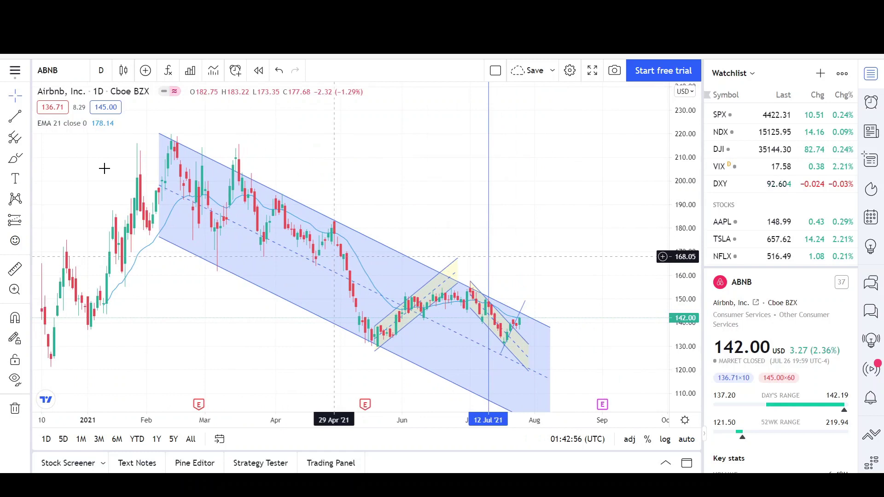
click(27, 117)
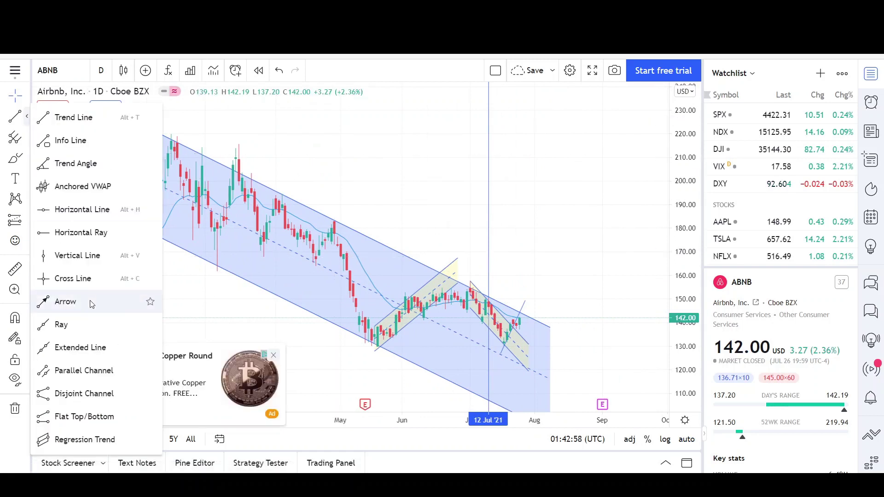
Draw a black downward arrow from the early-July high toward about 105 inside the channel.
click(65, 301)
click(331, 220)
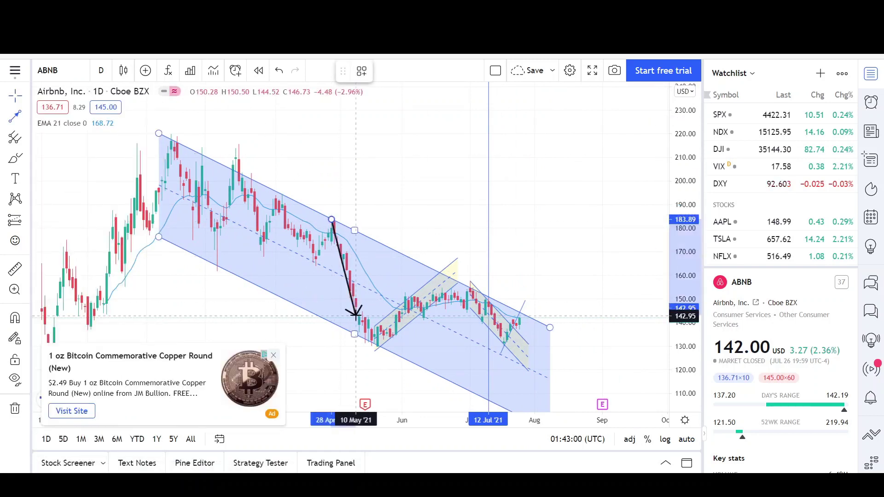
click(374, 348)
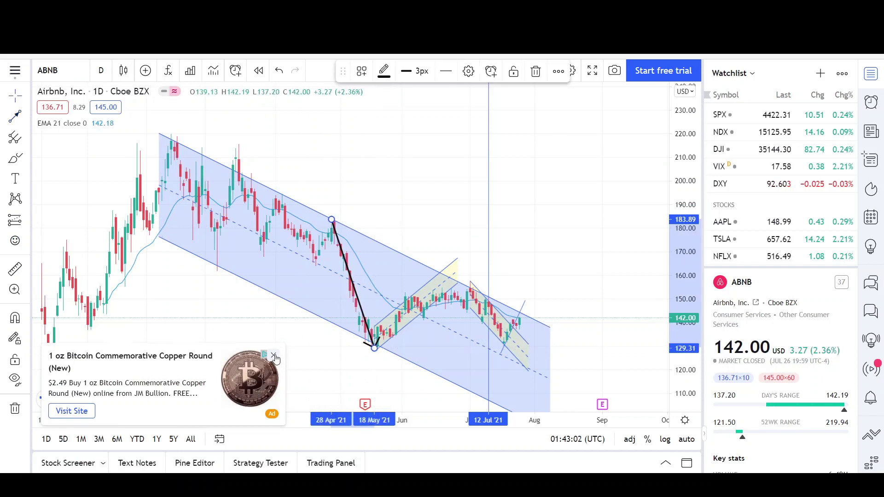
click(273, 355)
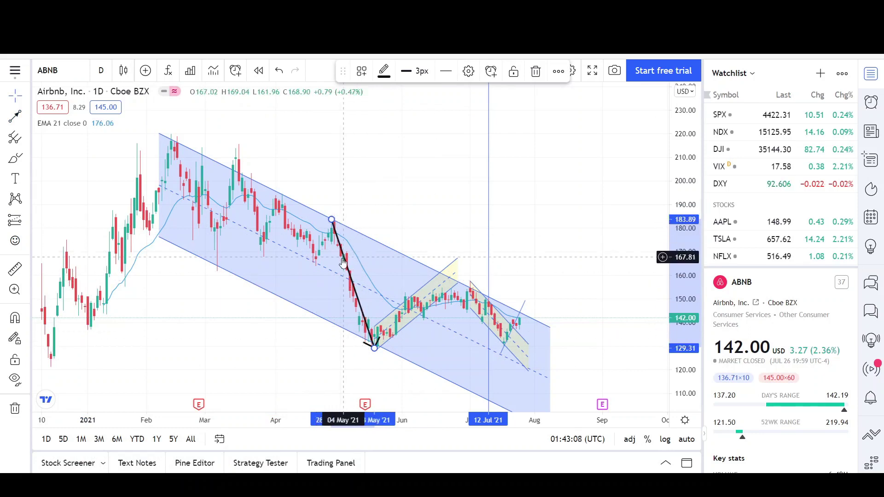
mouse_move(384, 283)
mouse_down()
mouse_move(466, 307)
mouse_move(482, 324)
mouse_up()
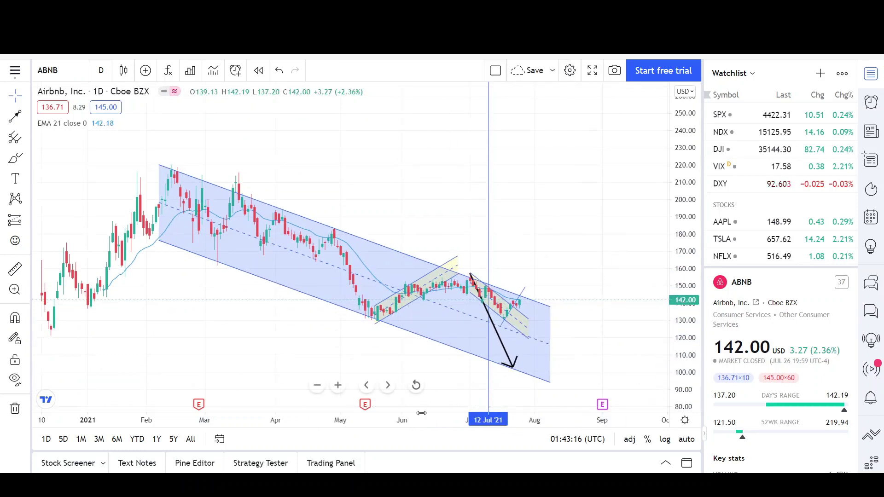
drag(379, 417, 502, 369)
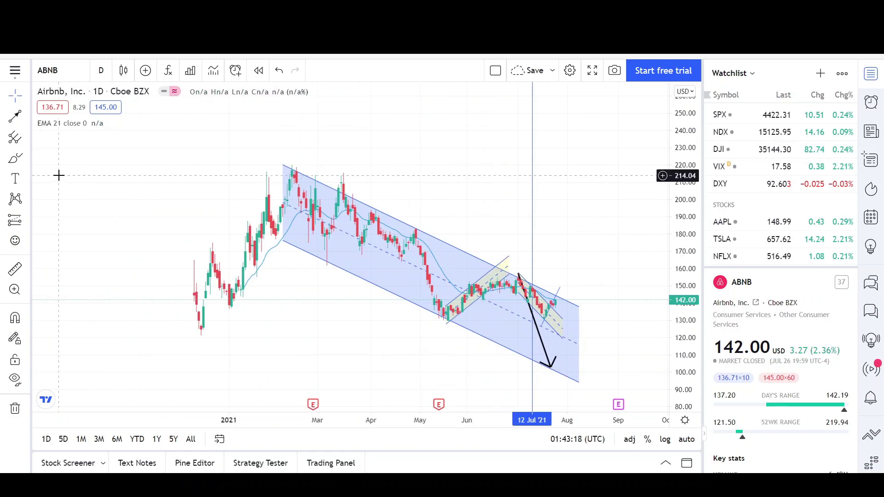
Place a horizontal target line at 103.11 by the arrow tip.
click(27, 118)
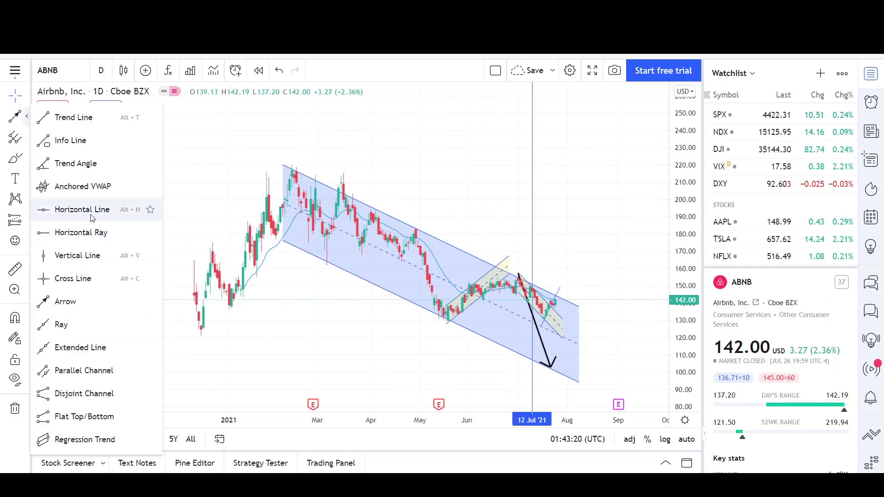
click(88, 205)
click(443, 367)
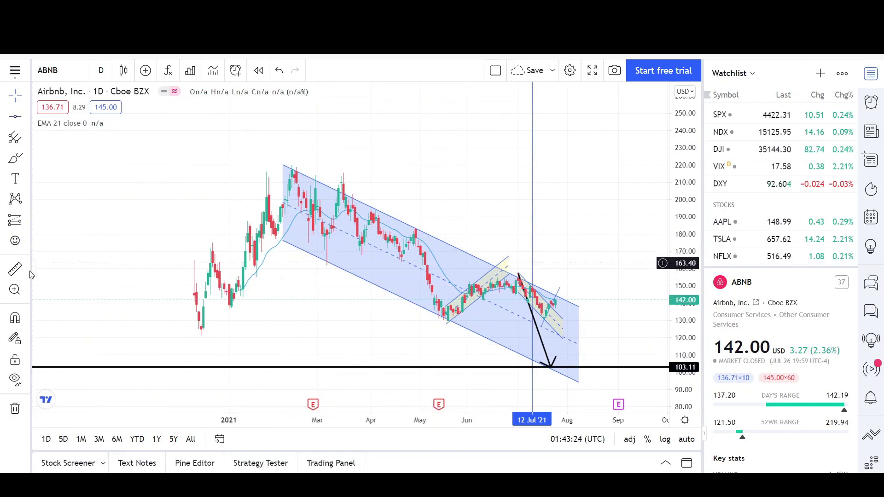
Measure the roughly 27% drop from 142 down to 103, then zoom into recent months.
shift+click(597, 299)
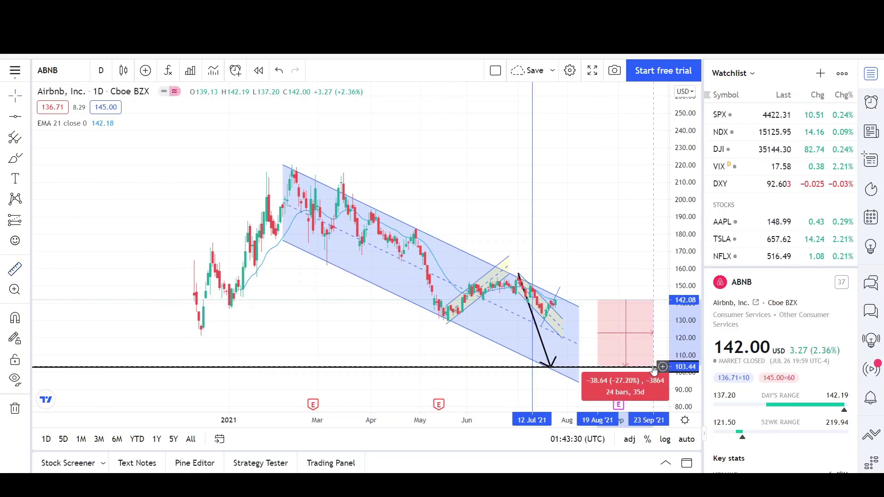
click(610, 236)
scroll(641, 235, up, 2)
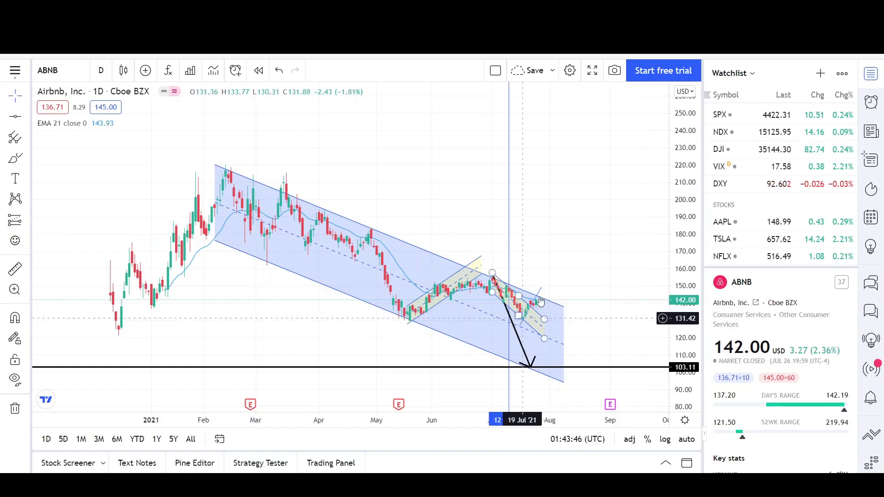
drag(520, 419, 481, 420)
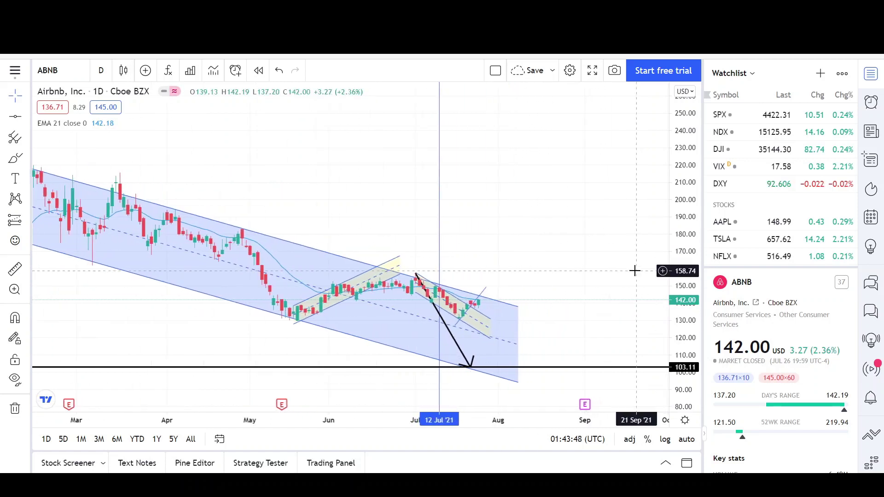
Zoom out to early 2021 and delete the black arrow.
drag(414, 419, 364, 421)
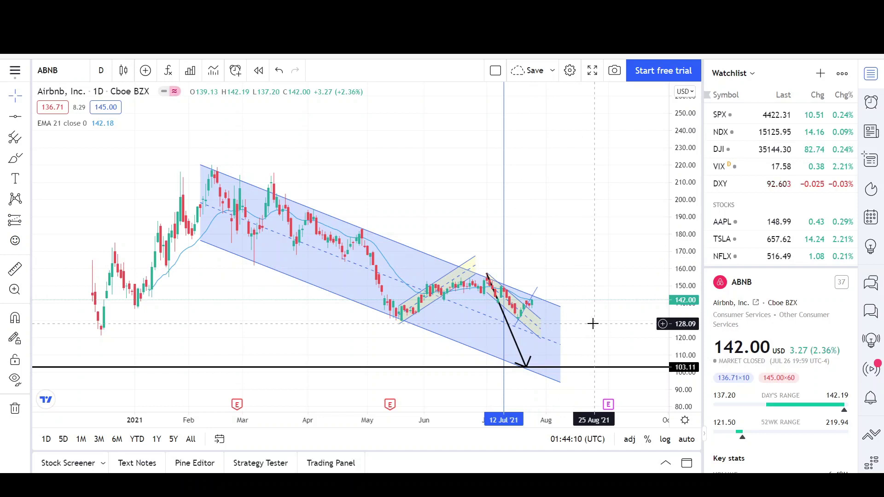
click(502, 286)
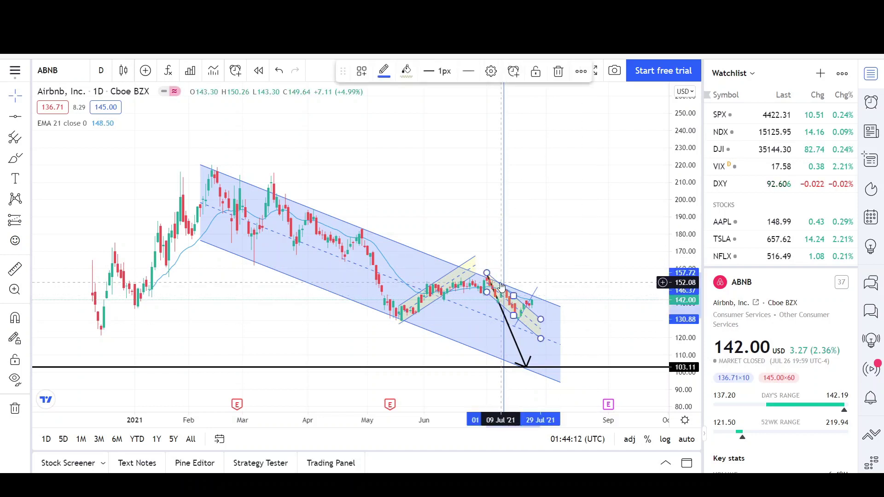
click(496, 297)
key(Delete)
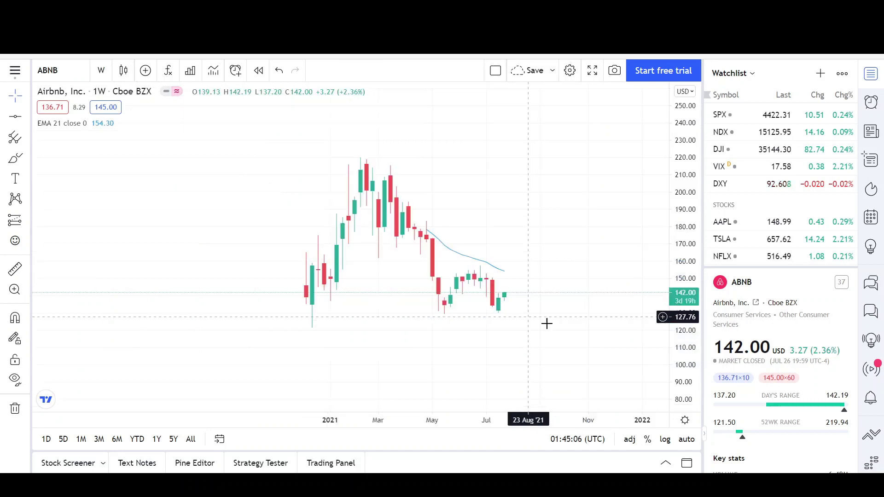
Draw a descending parallel channel from the 22 Feb '21 high near 224.70 to the 12 Jul '21 lows.
drag(557, 331, 503, 331)
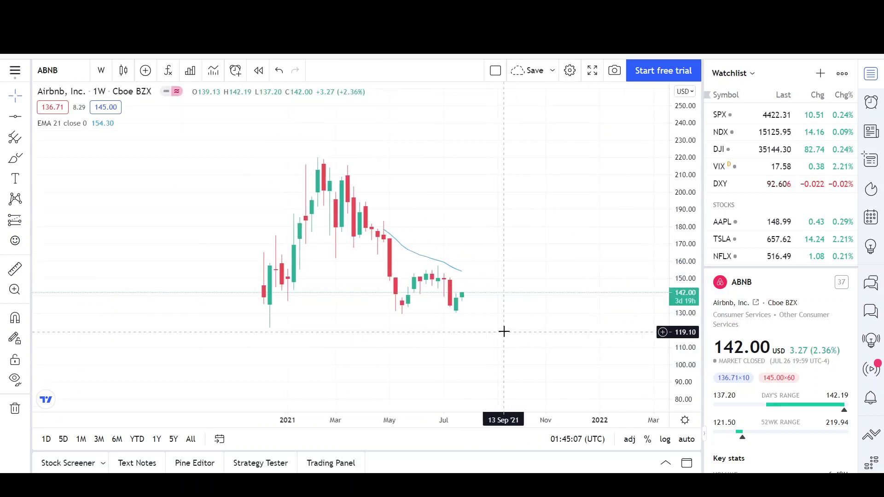
click(27, 118)
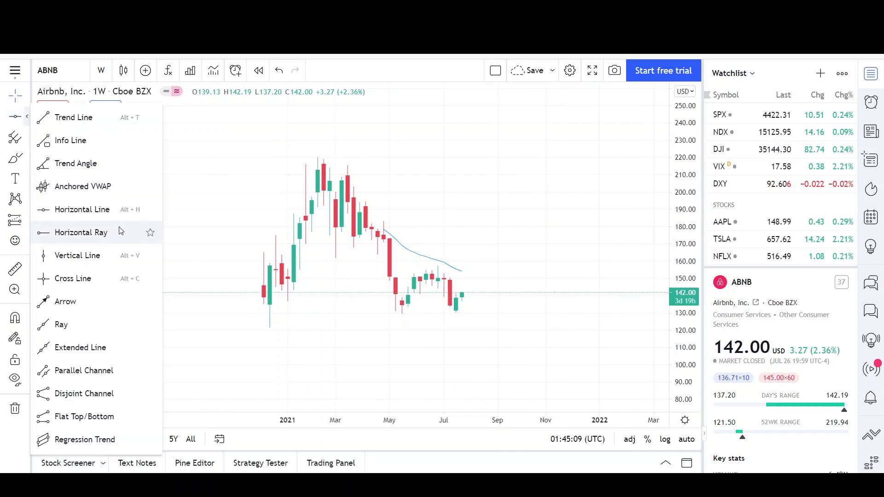
click(98, 369)
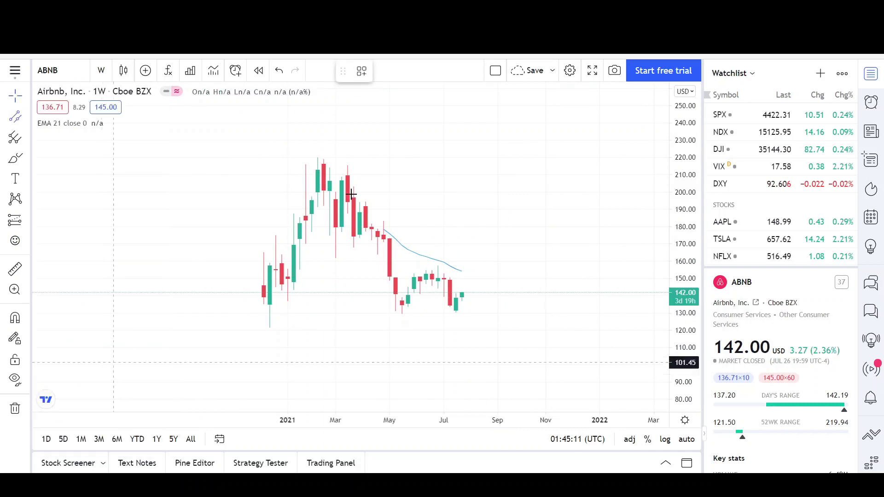
click(329, 150)
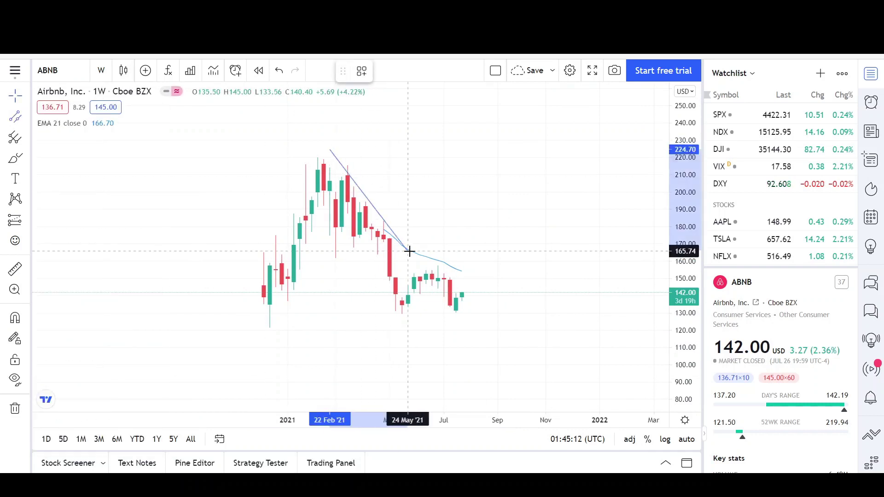
click(450, 325)
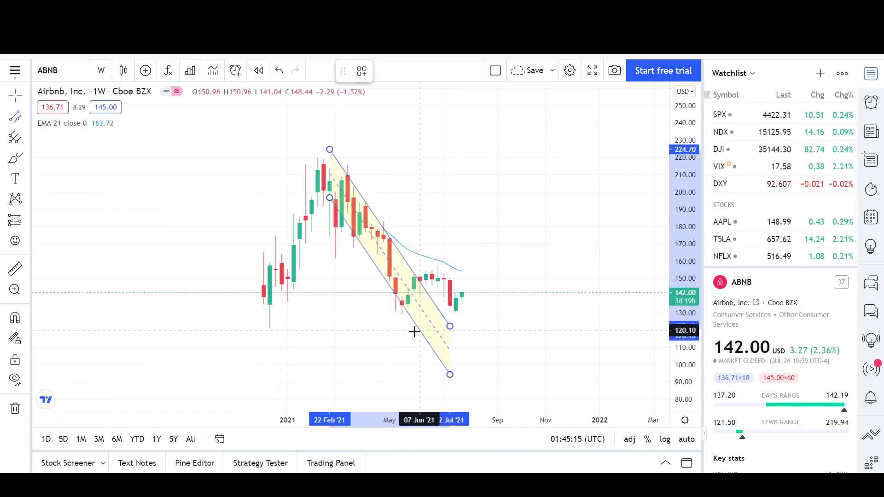
click(410, 328)
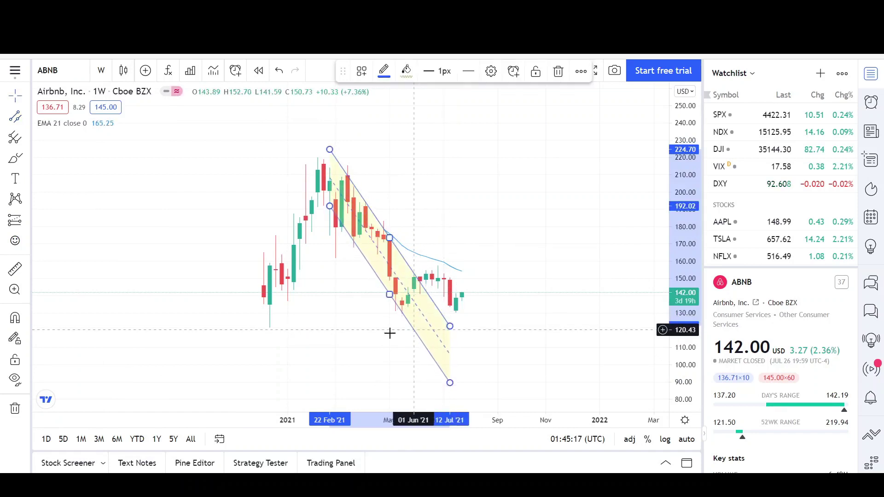
click(399, 331)
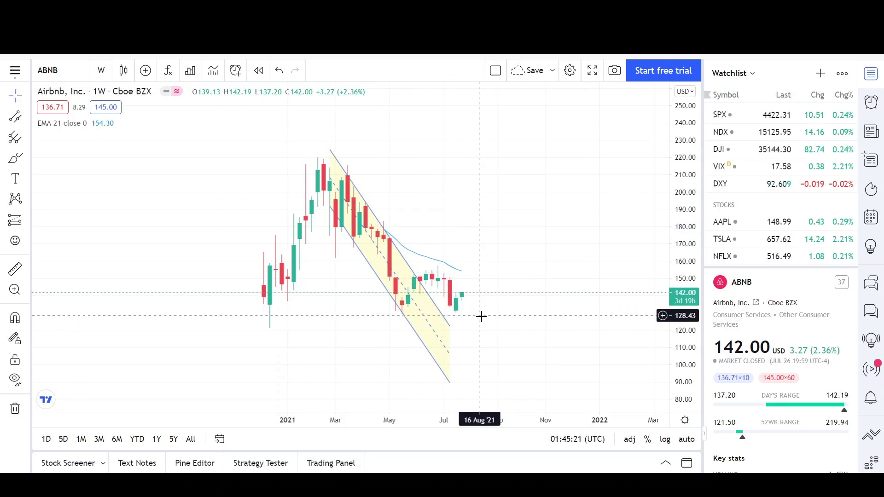
Place a black horizontal line at 134.76 through the yellow weekly channel.
click(29, 119)
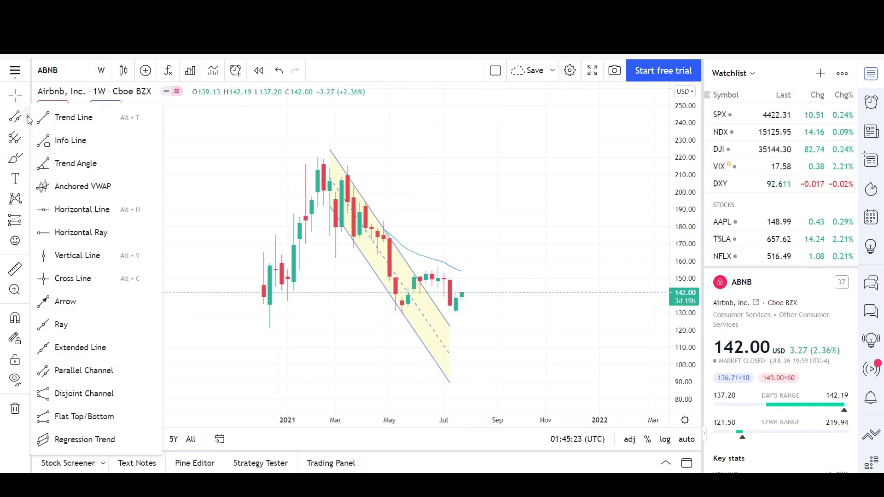
click(88, 208)
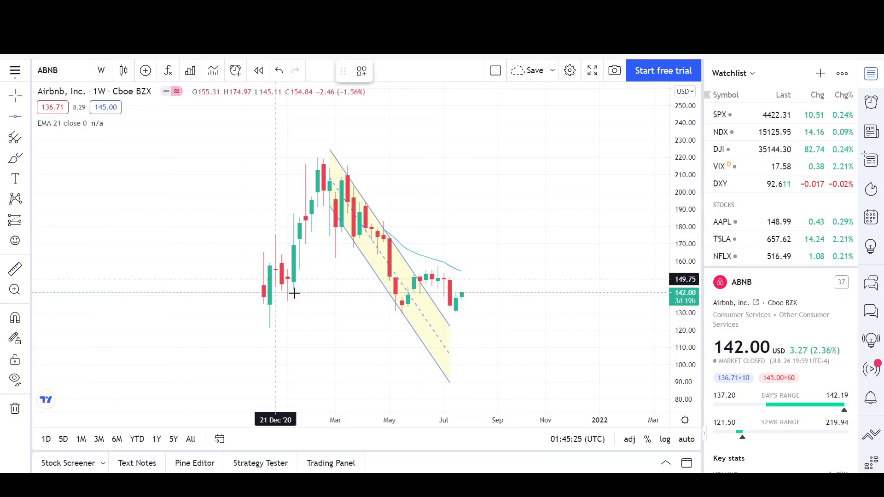
click(341, 305)
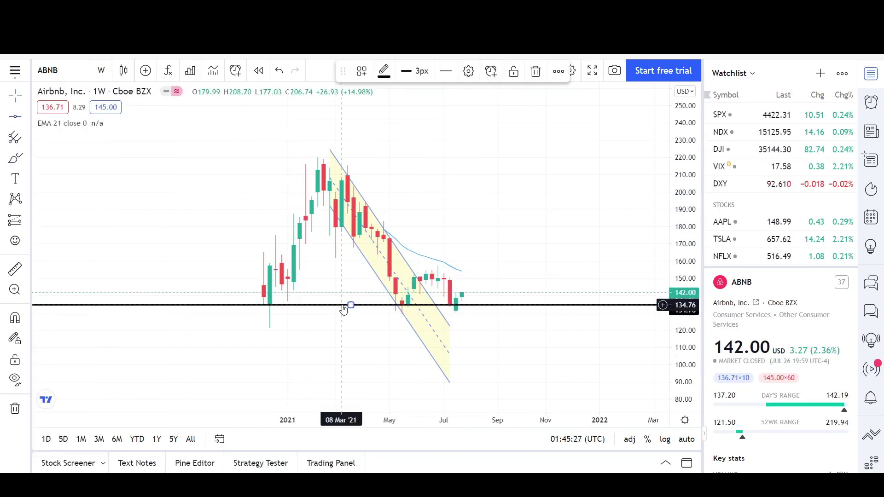